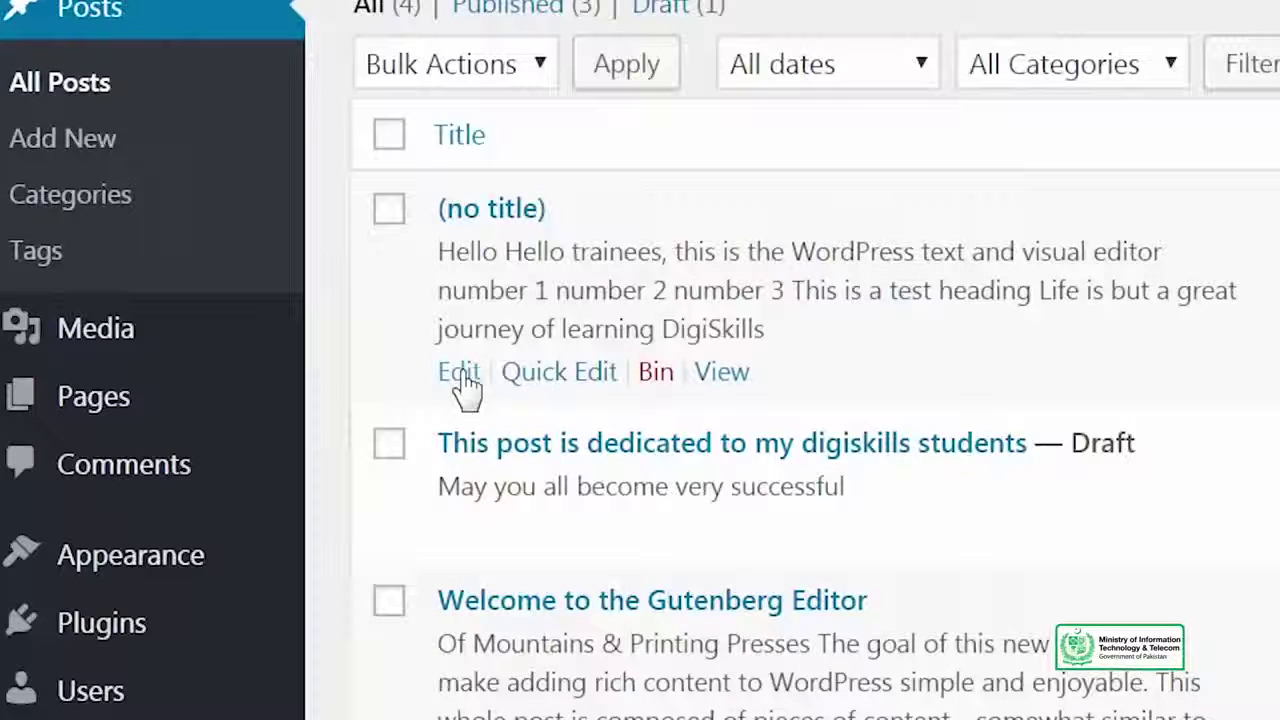
# Step: Open the untitled post for editing and make sure the Revisions box is enabled in its screen options
pyautogui.click(466, 380)
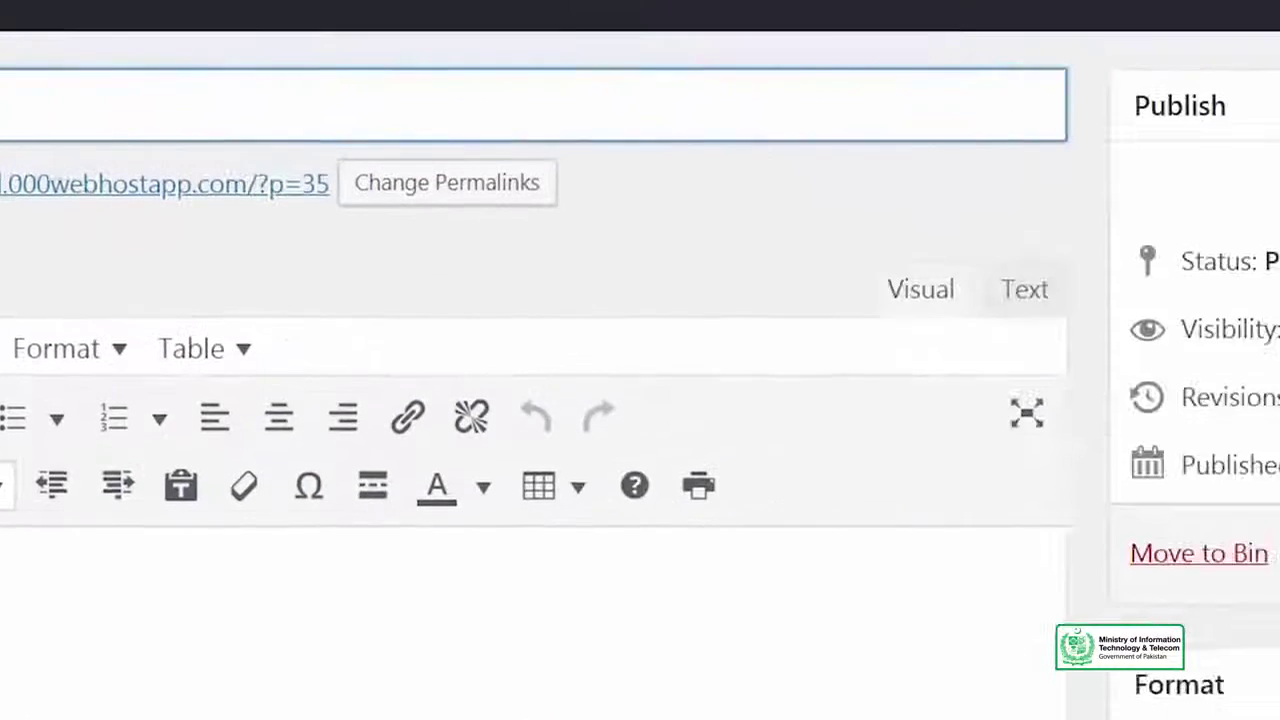
pyautogui.scroll(1, 830, 170)
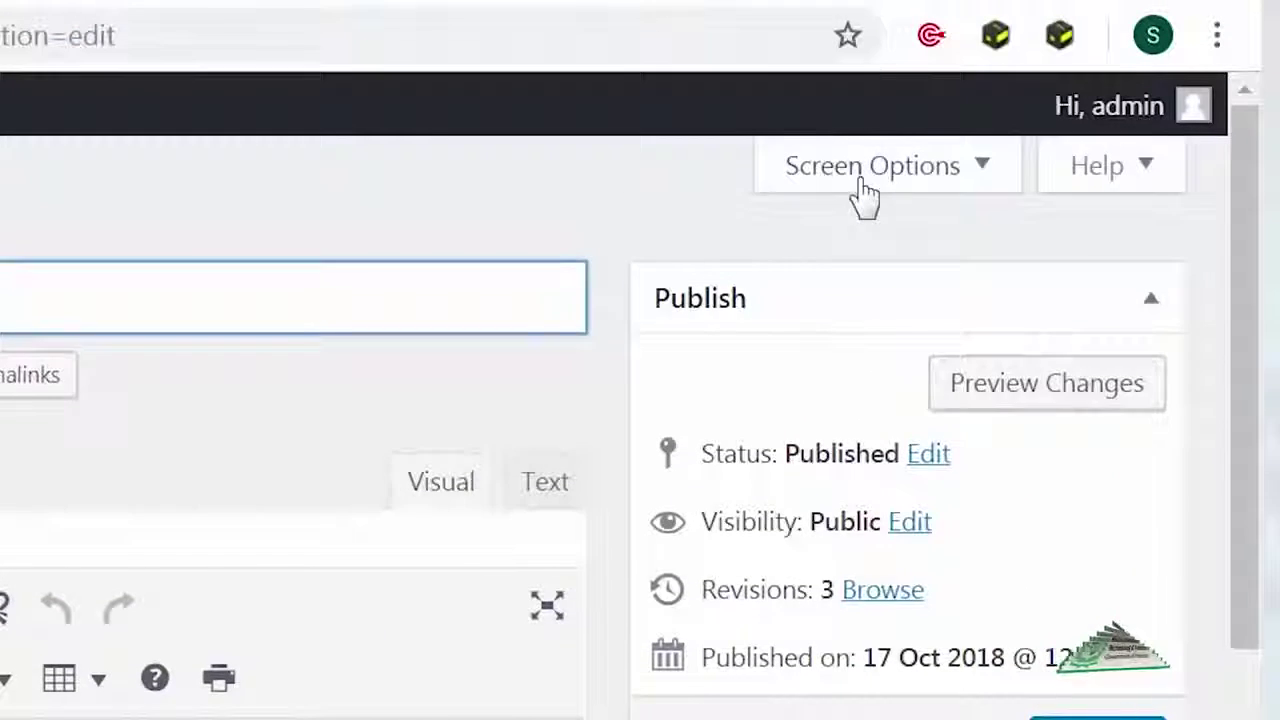
pyautogui.click(860, 172)
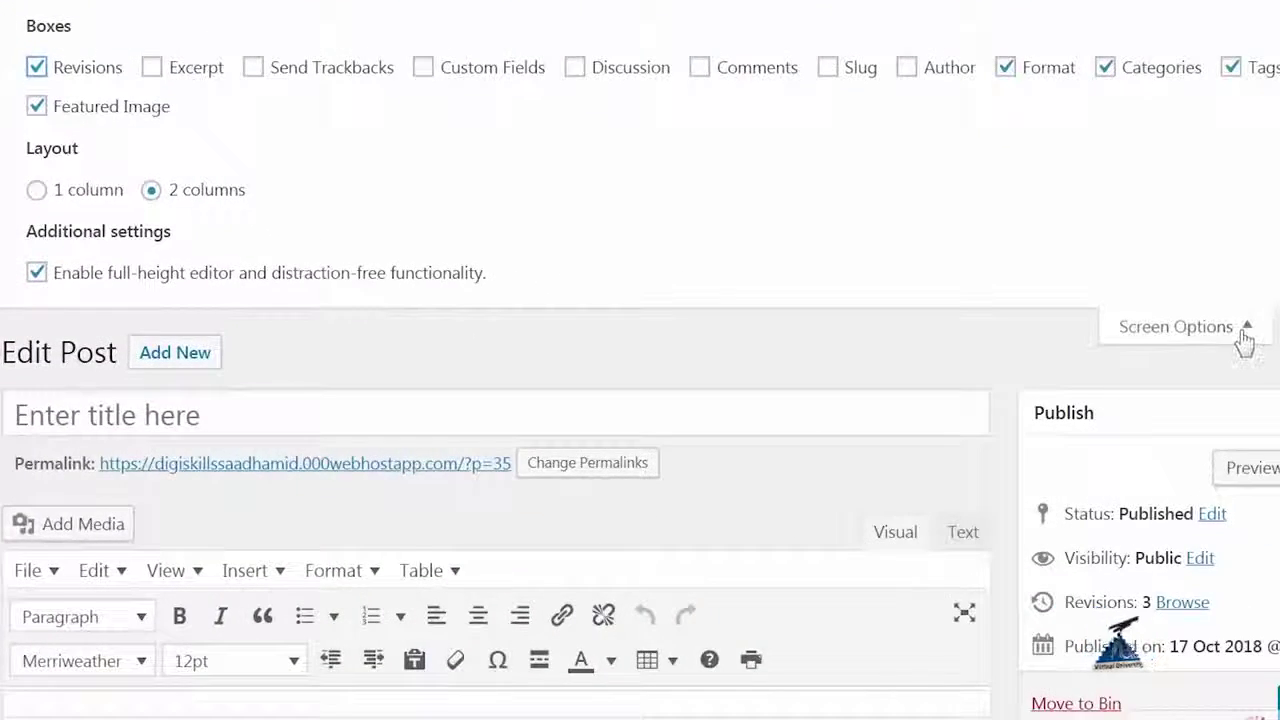
pyautogui.click(1245, 334)
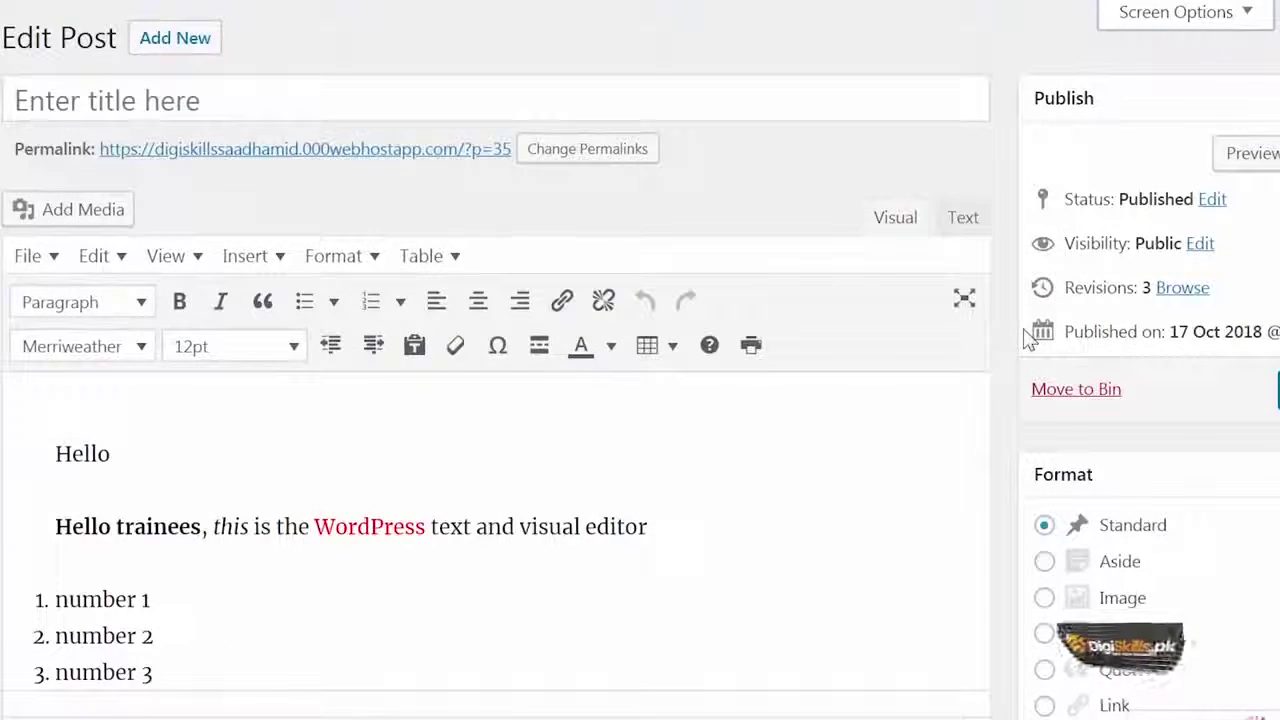
# Step: Examine the post's Revisions list and the revisions entry in its Publish box
pyautogui.scroll(-10, 1030, 290)
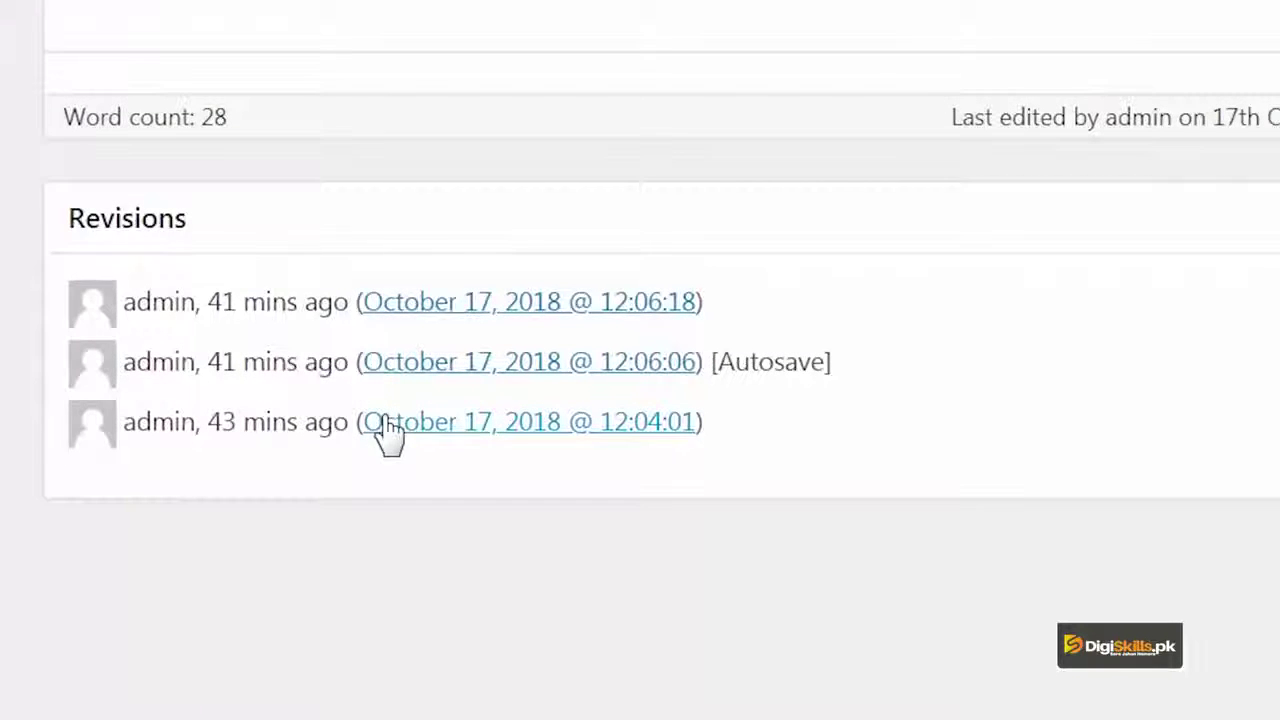
pyautogui.scroll(10, 383, 430)
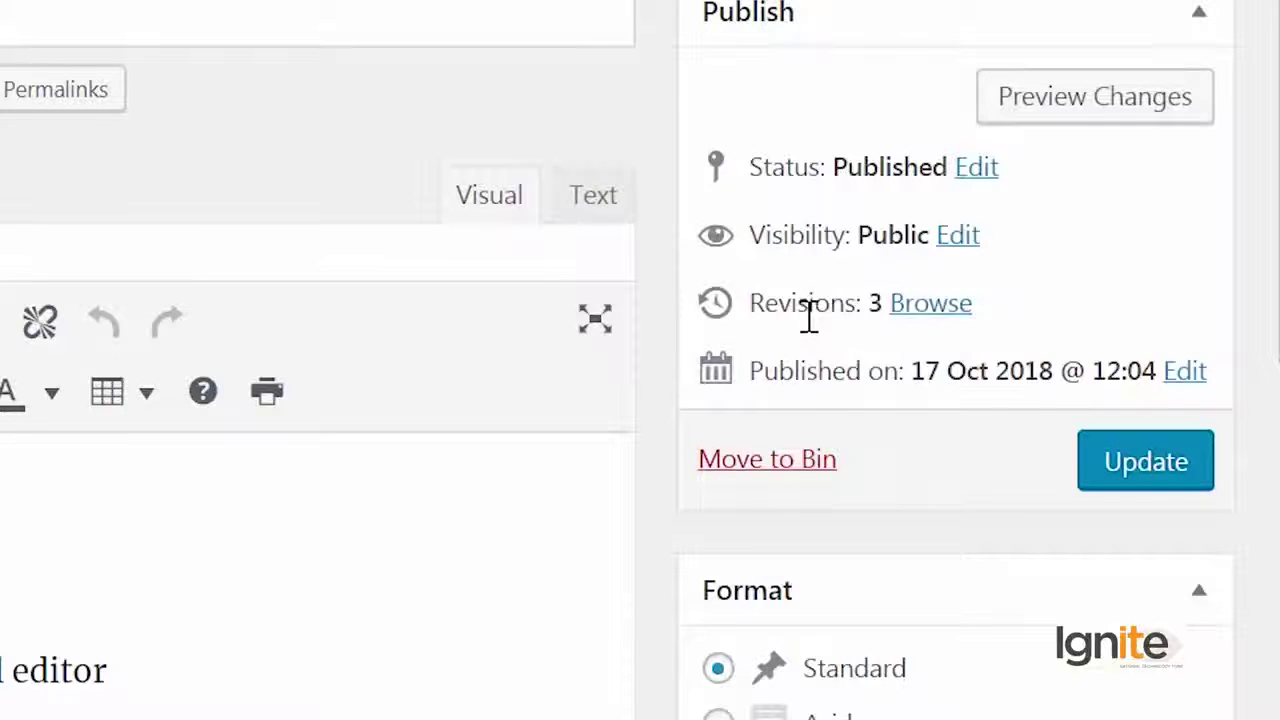
pyautogui.scroll(-5, 810, 318)
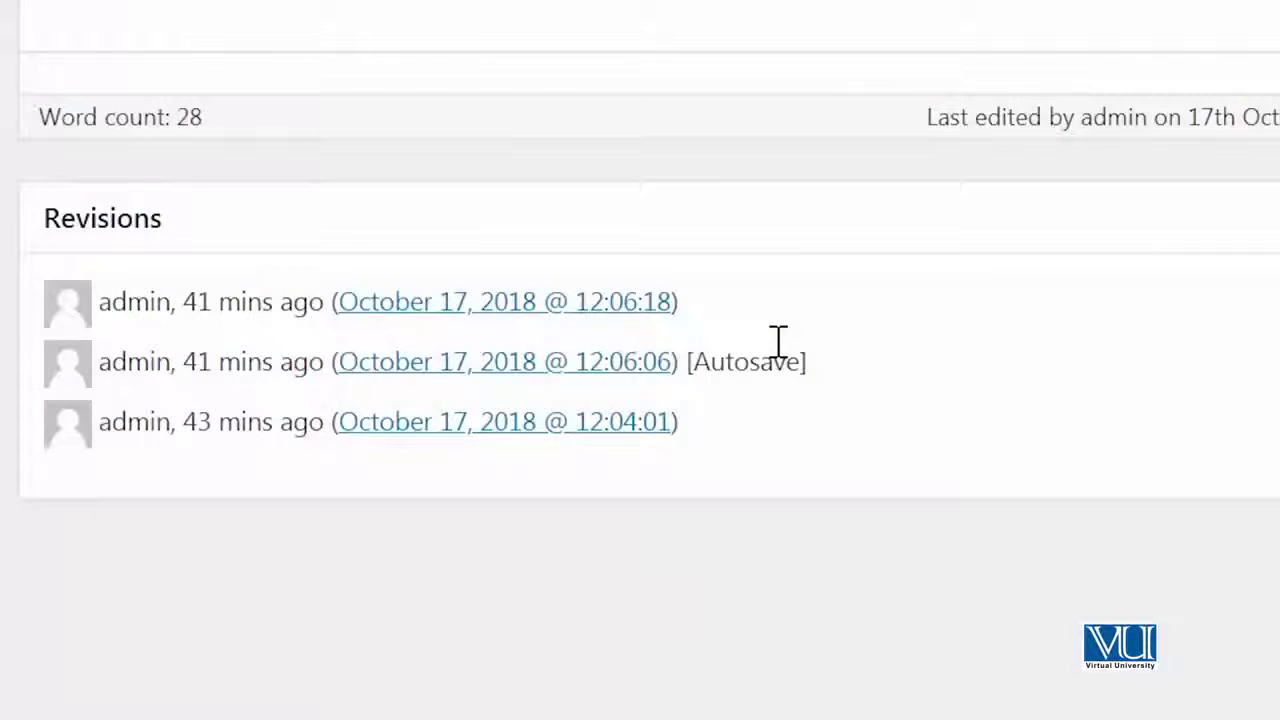
# Step: Delete the numbered list "number 1" to "number 3" from the post and update the post
pyautogui.scroll(5, 778, 341)
pyautogui.click(889, 528)
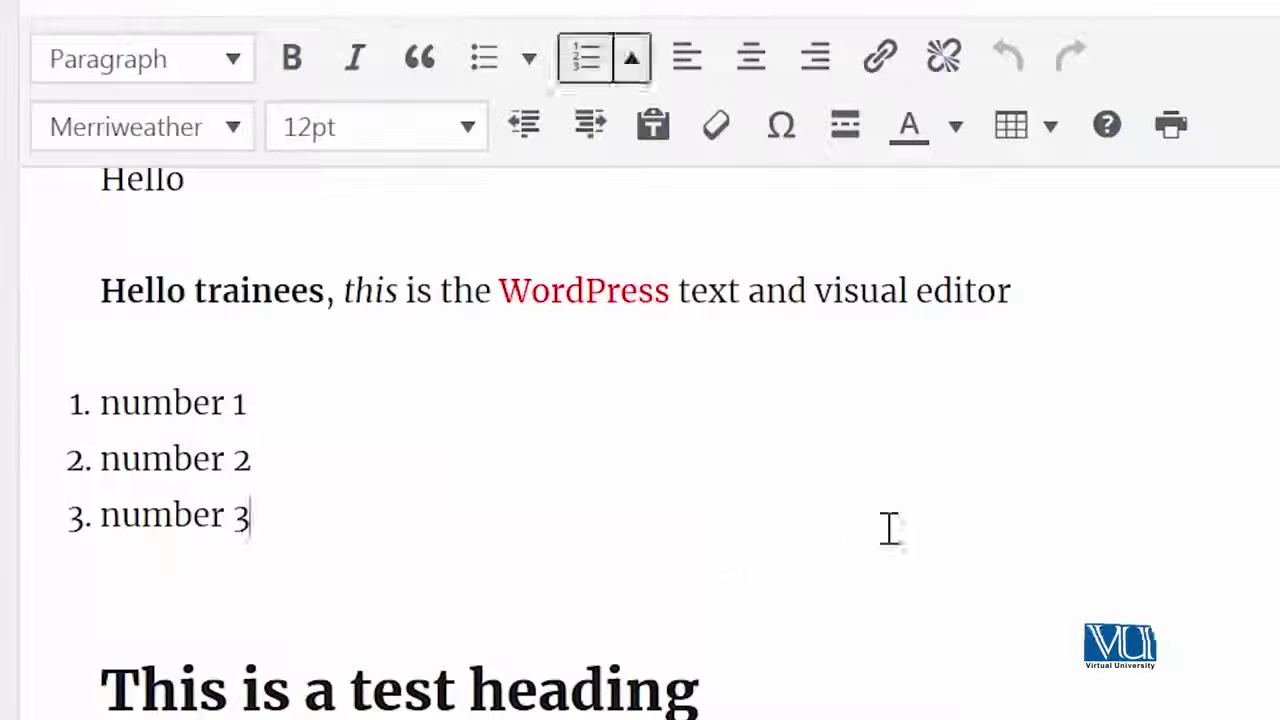
pyautogui.click(500, 563)
pyautogui.click(313, 515)
pyautogui.moveTo(313, 515); pyautogui.dragTo(34, 374)
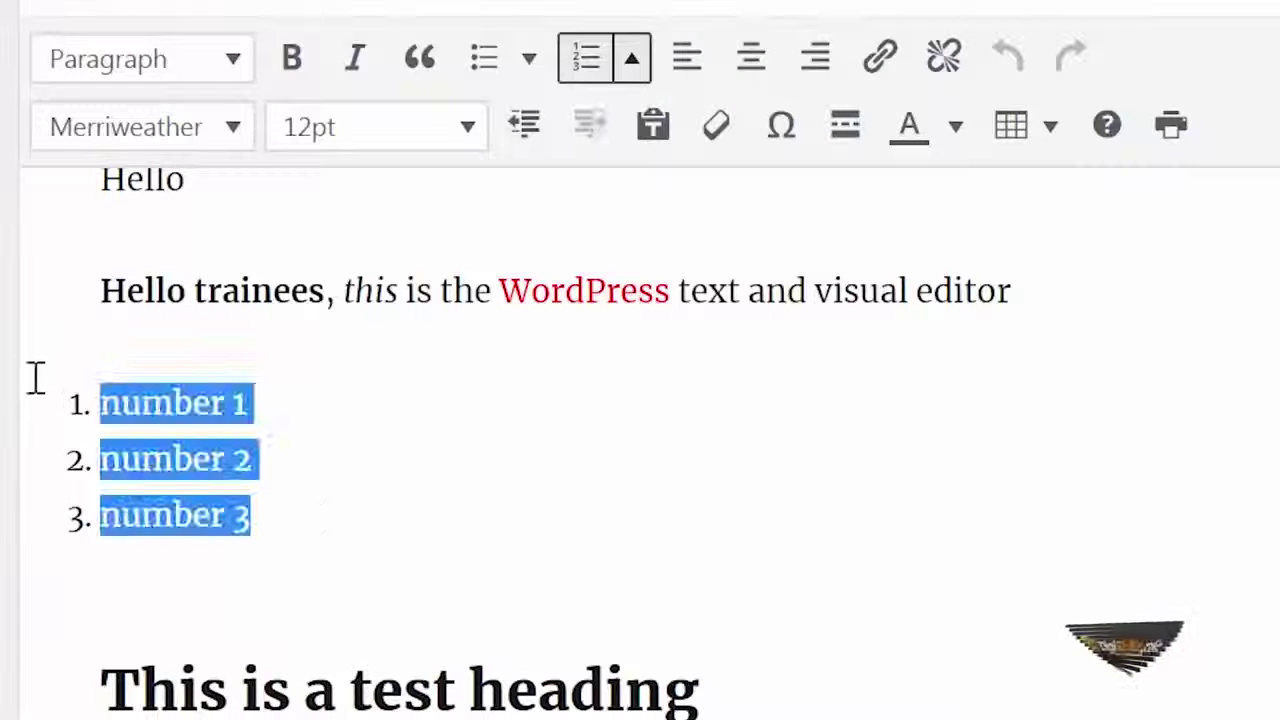
pyautogui.press('BackSpace')
pyautogui.press('BackSpace')
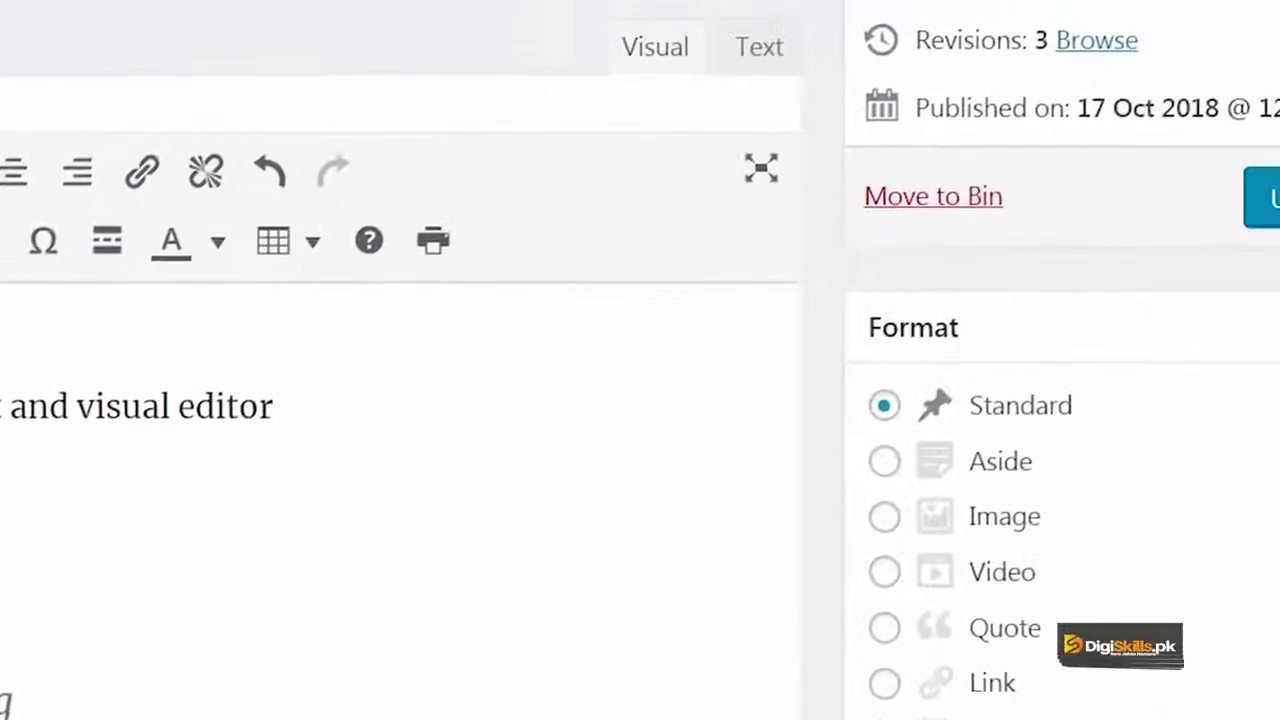
pyautogui.click(1157, 234)
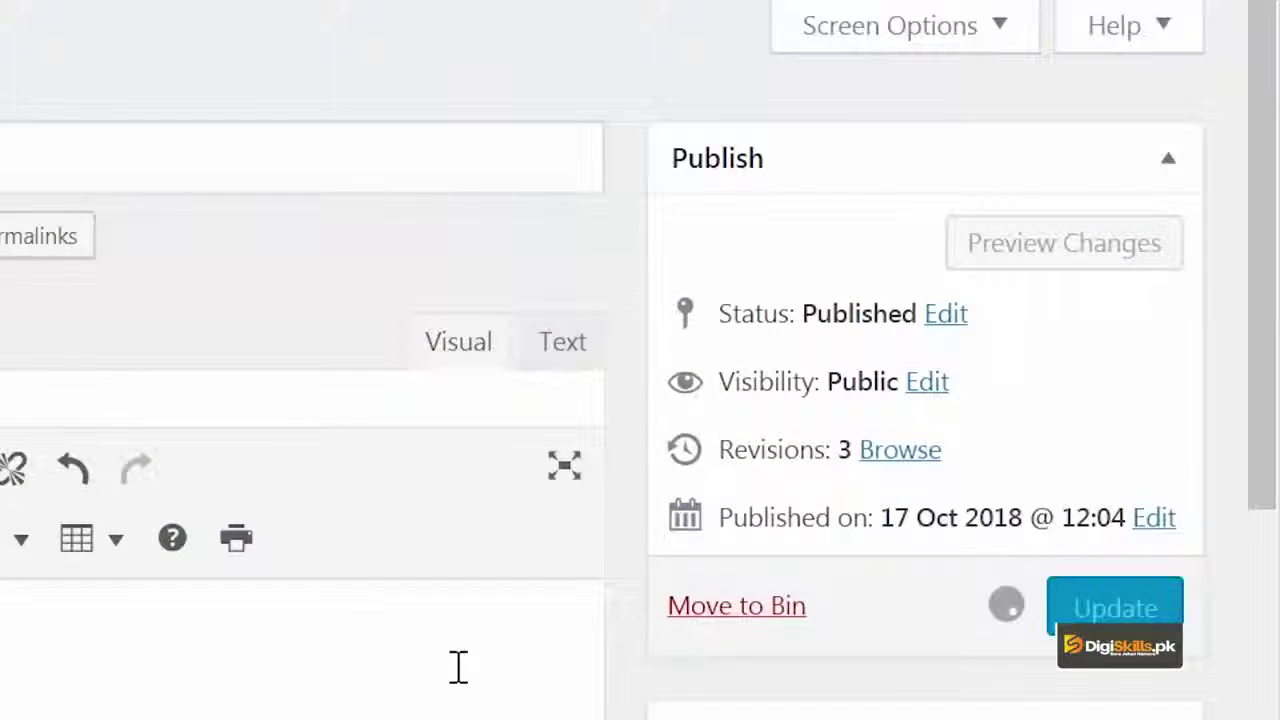
# Step: Delete the "Hello" and "Hello trainees, this is the WordPress text and visual editor" paragraphs and update the post
pyautogui.scroll(-1, 458, 667)
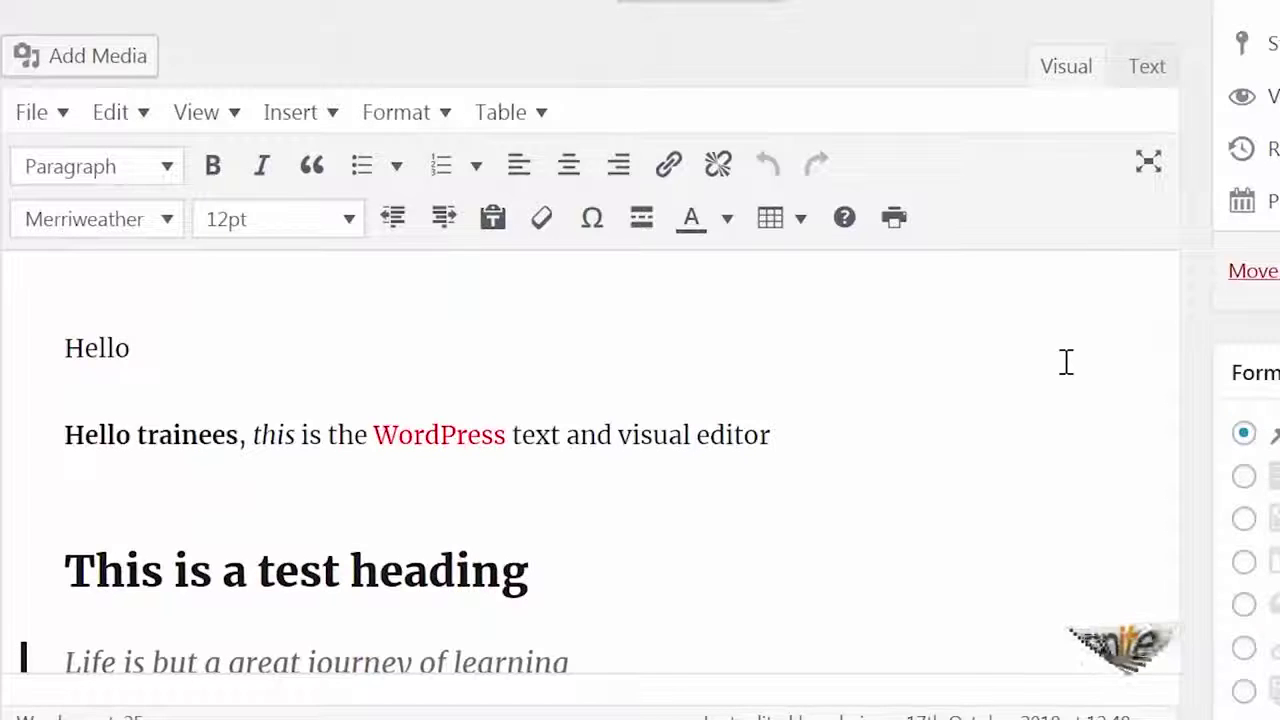
pyautogui.tripleClick(862, 445)
pyautogui.moveTo(770, 435); pyautogui.dragTo(64, 347)
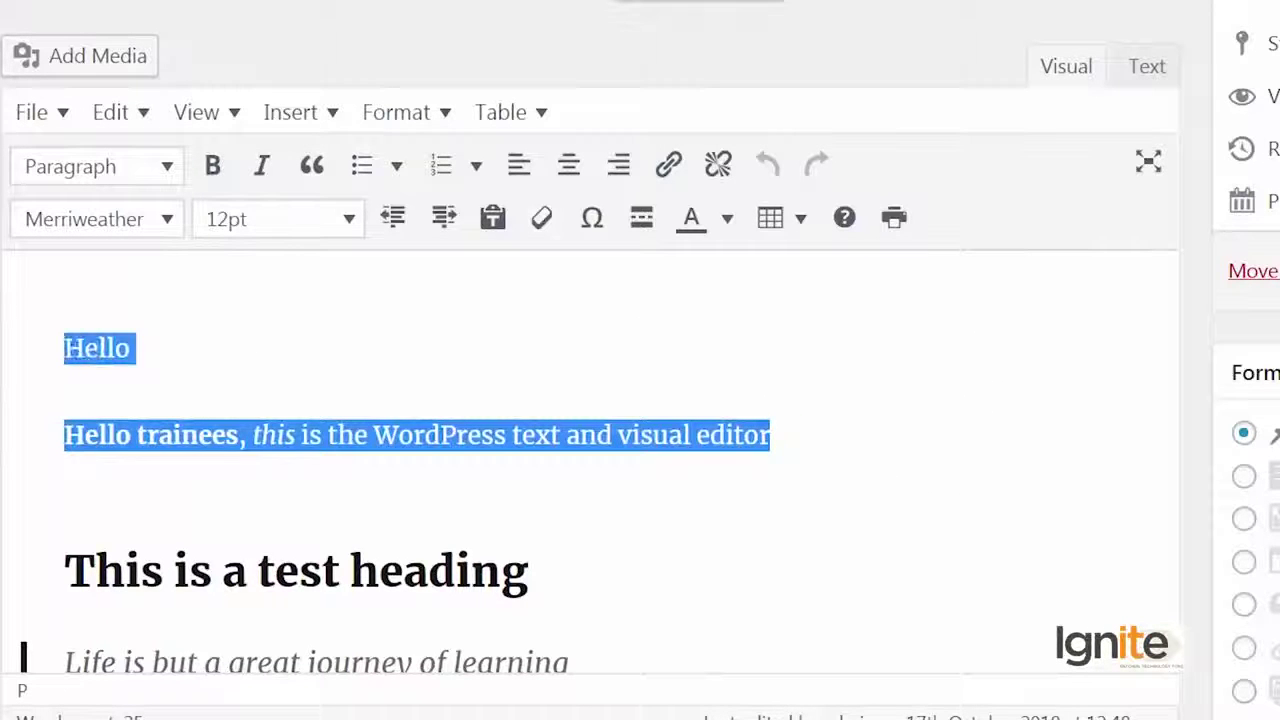
pyautogui.press('BackSpace')
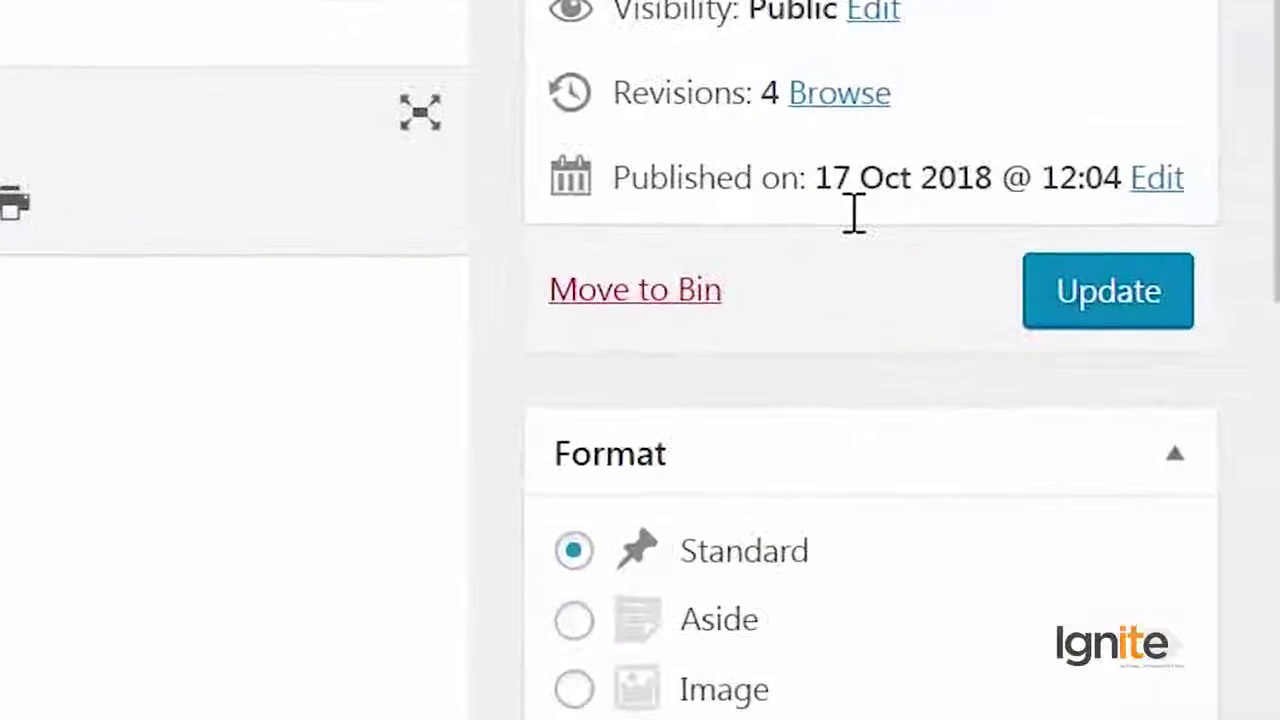
pyautogui.click(1036, 314)
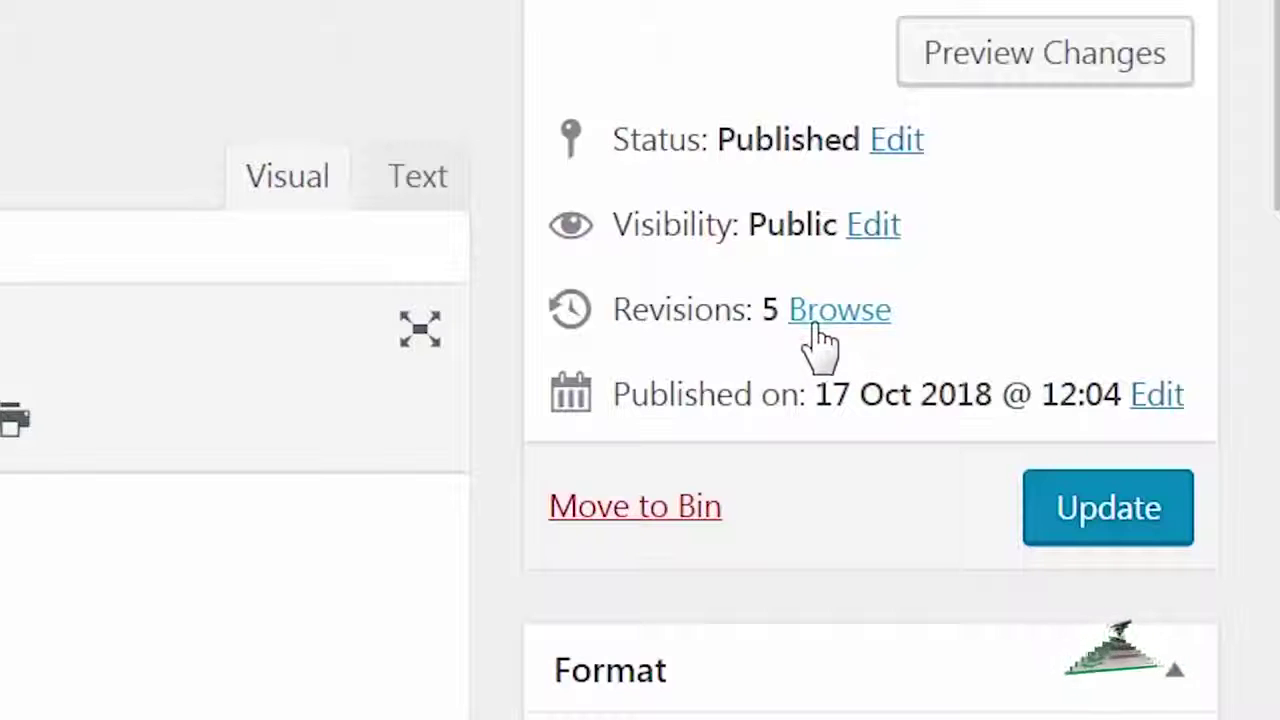
# Step: Open the post's revision comparison and examine the content changes in the current revision
pyautogui.click(812, 328)
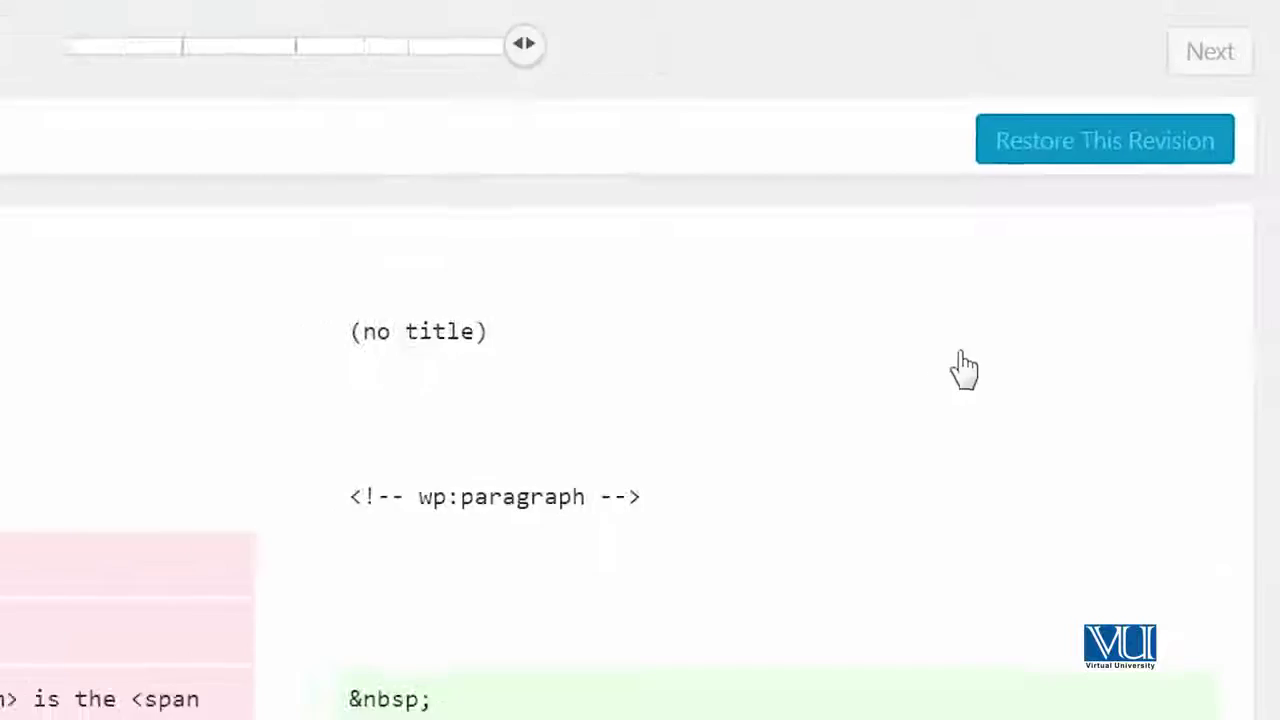
pyautogui.scroll(-2, 526, 491)
pyautogui.scroll(2, 526, 486)
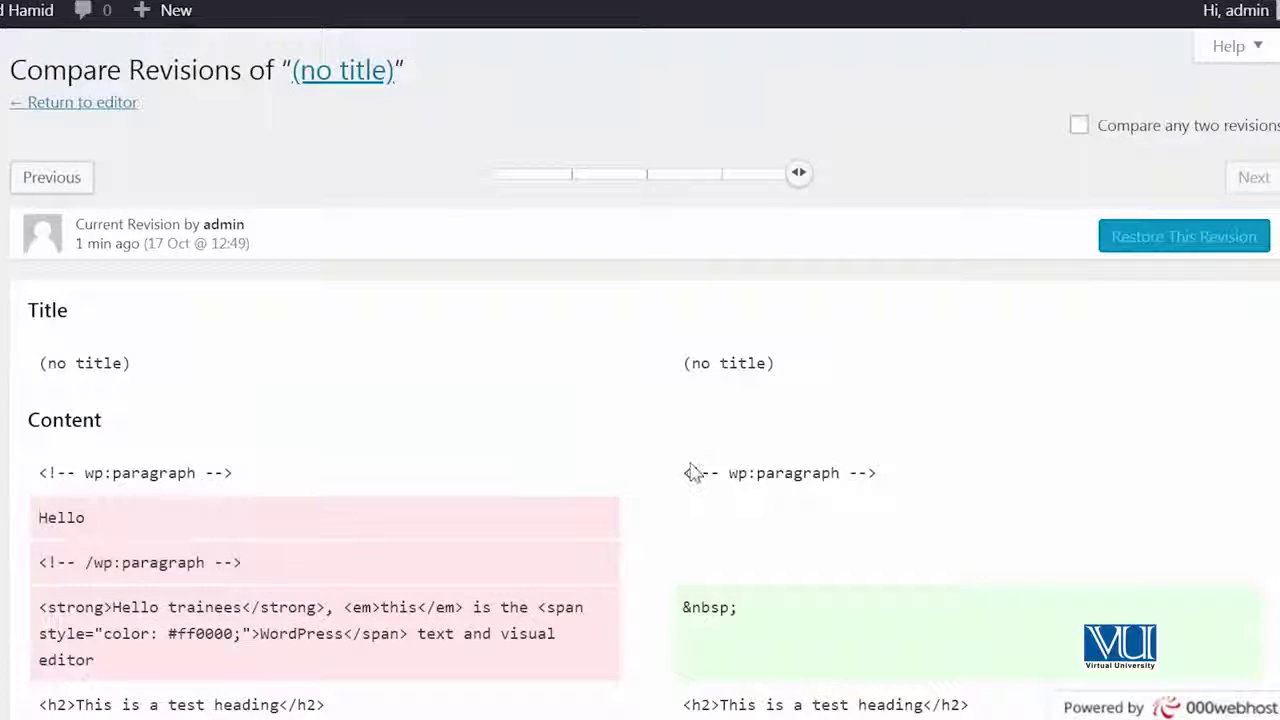
pyautogui.scroll(-2, 694, 472)
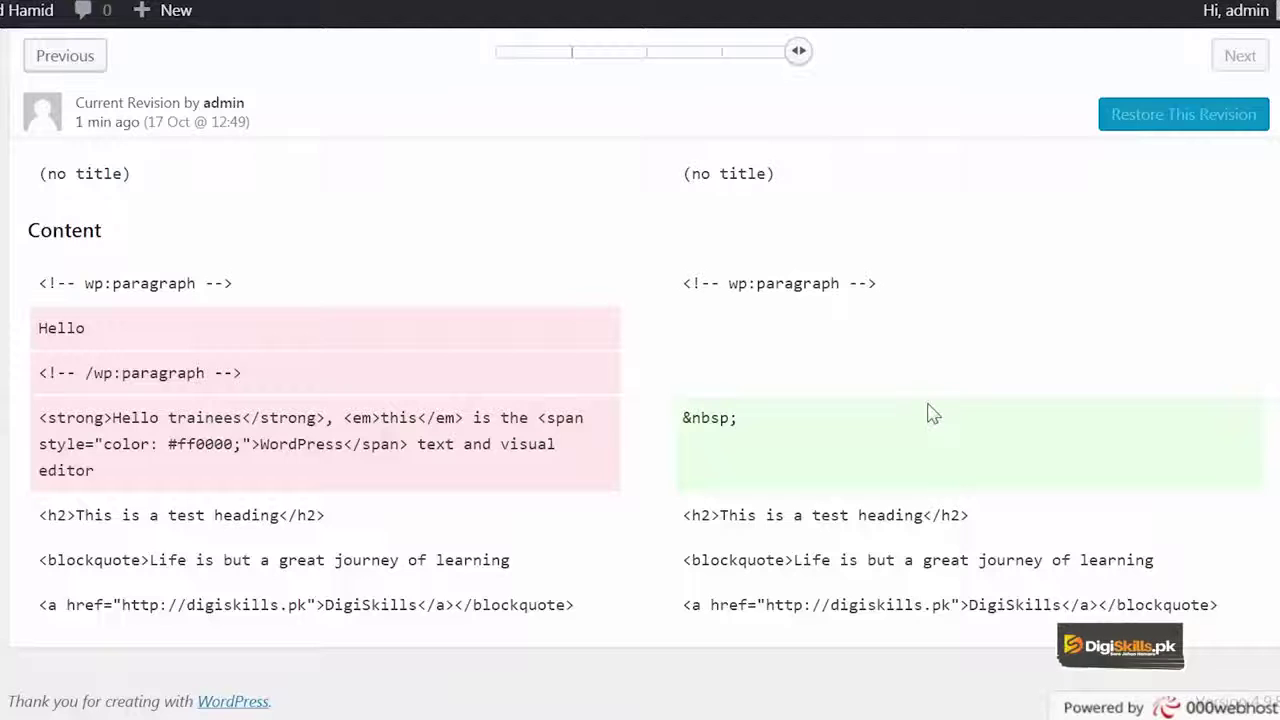
pyautogui.scroll(2, 918, 417)
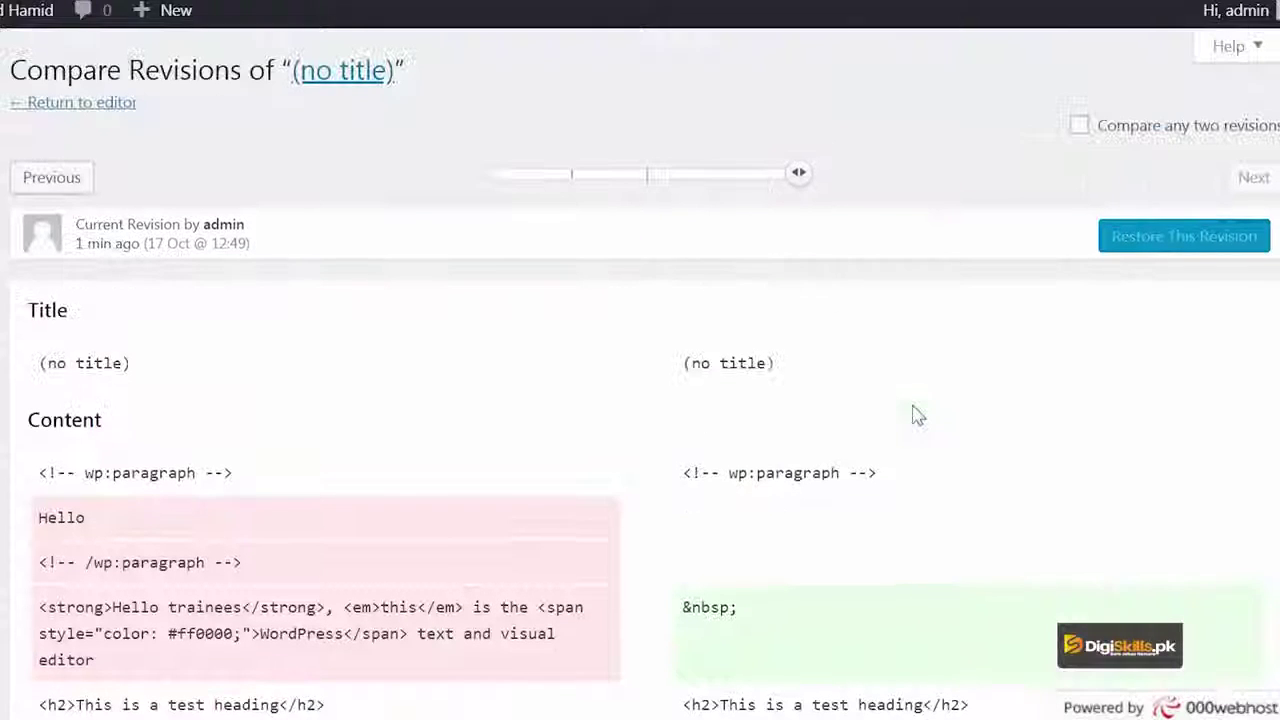
# Step: Go back to the oldest revision, 17 Oct @ 12:04, and examine its content
pyautogui.moveTo(800, 180); pyautogui.dragTo(397, 197)
pyautogui.scroll(-2, 489, 374)
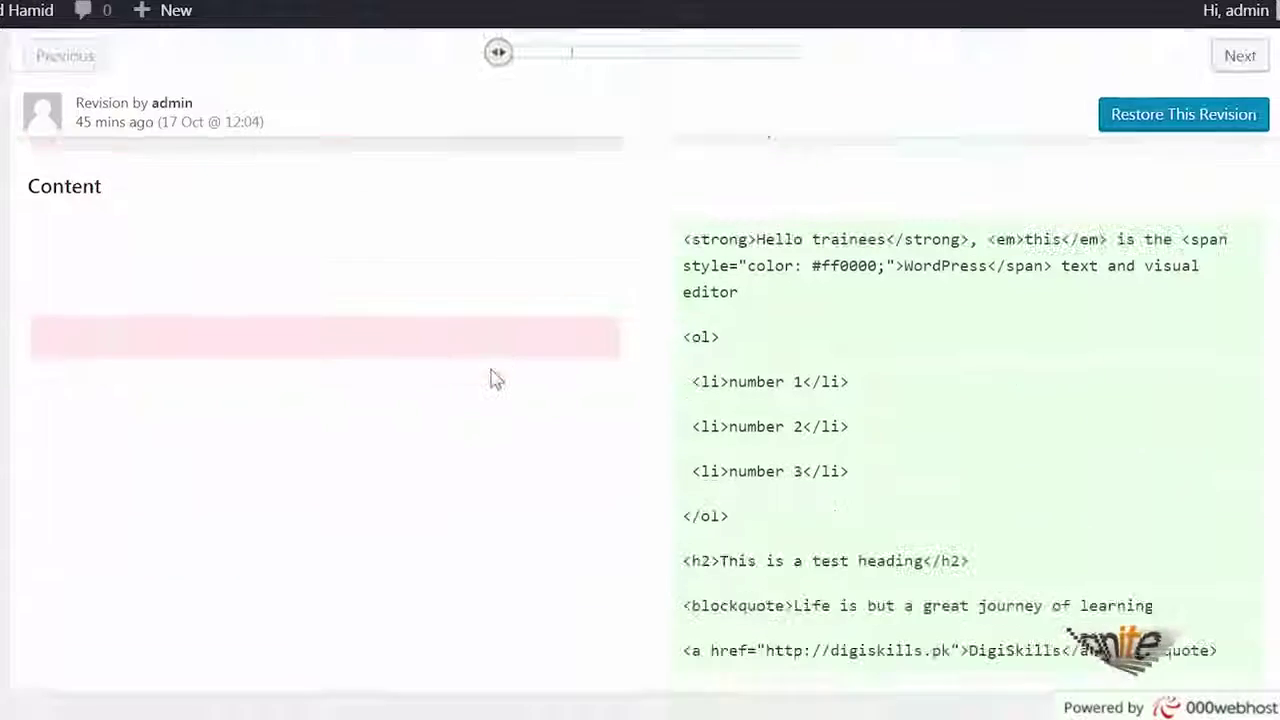
pyautogui.scroll(3, 489, 374)
# Step: Select the 17 Oct @ 12:06 revision and compare it with the 12:06 autosave using the two-revision comparison
pyautogui.moveTo(510, 390); pyautogui.dragTo(645, 212)
pyautogui.click(1080, 126)
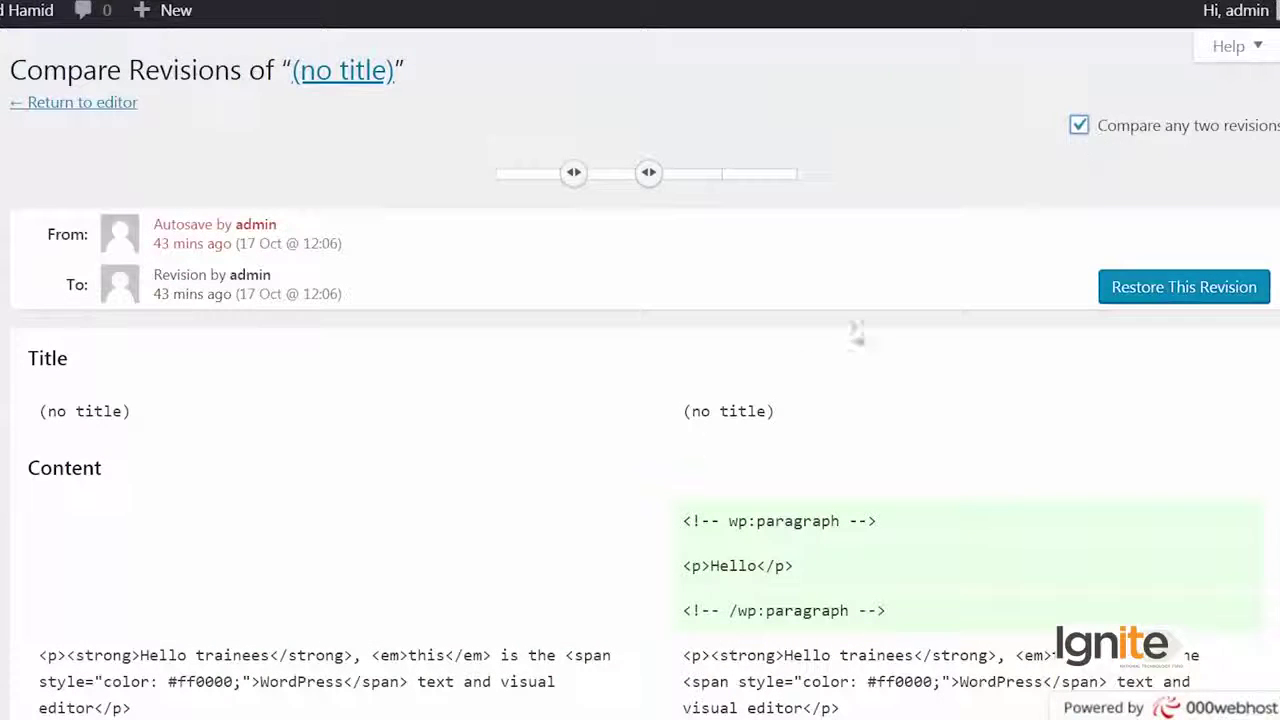
pyautogui.scroll(-7, 675, 450)
pyautogui.scroll(6, 675, 450)
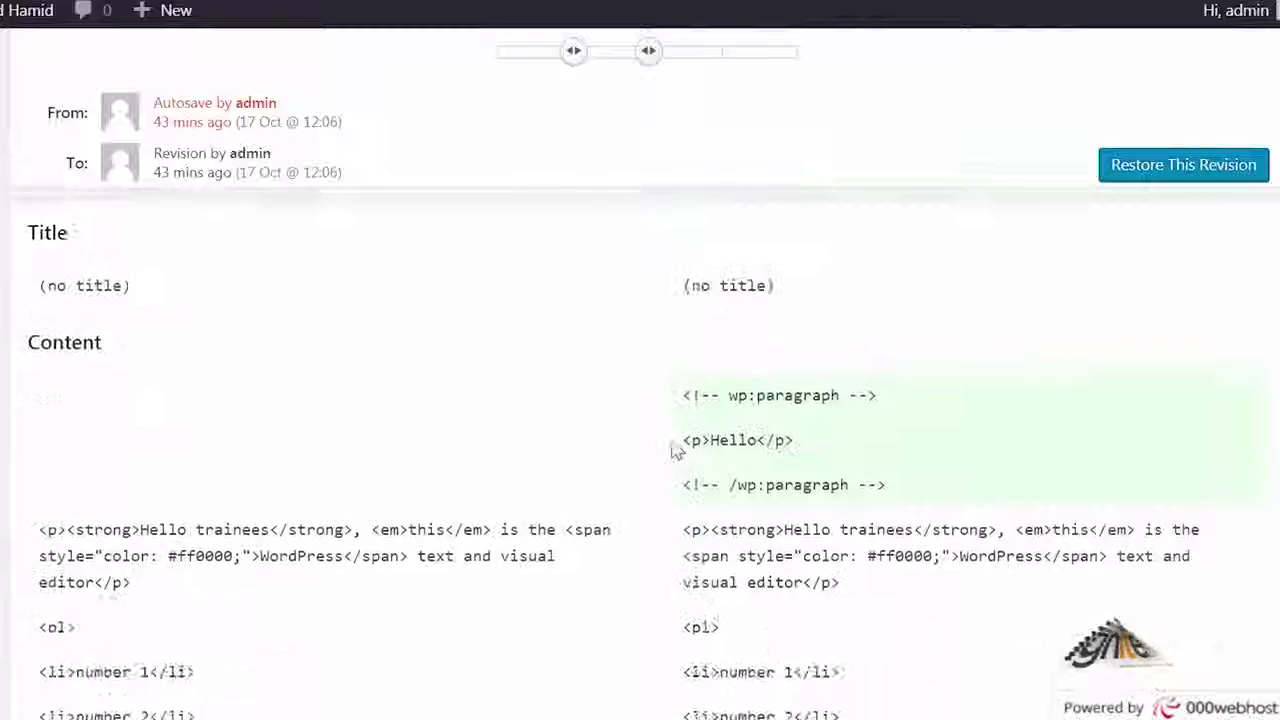
pyautogui.scroll(-6, 675, 450)
pyautogui.scroll(8, 675, 450)
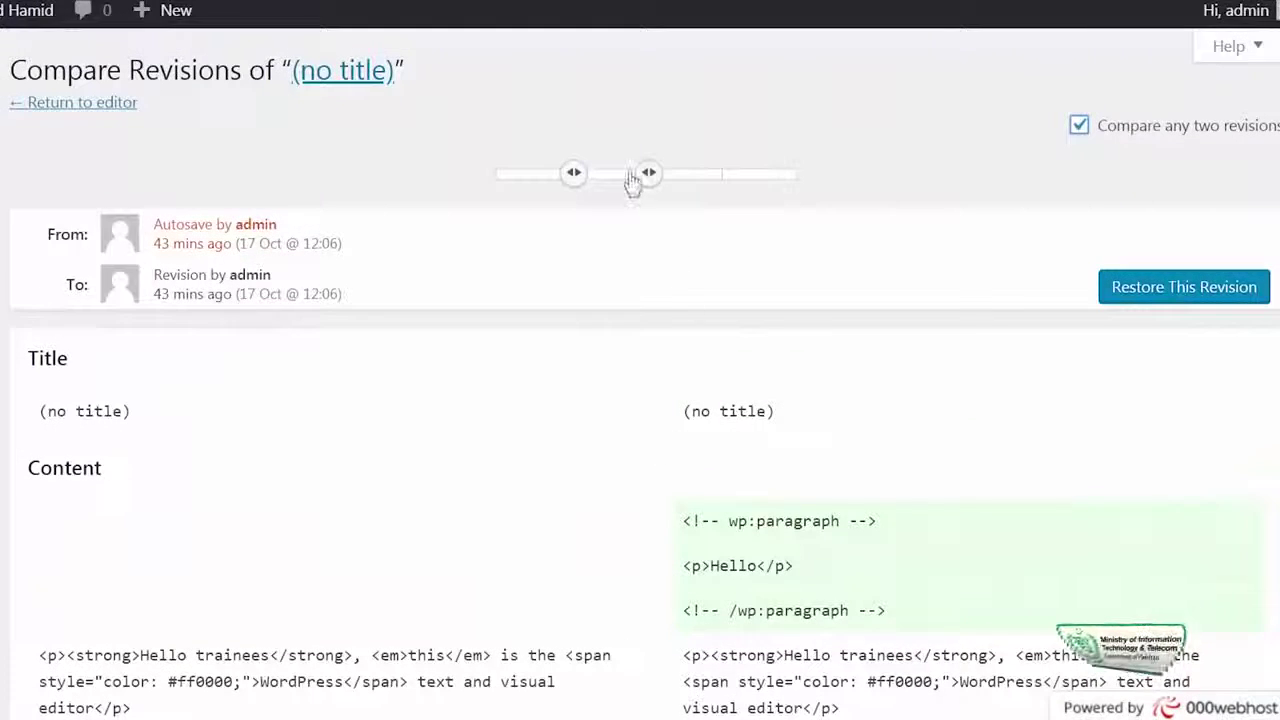
# Step: Compare the 17 Oct @ 12:04 revision with the 12:06 revision and with the 12:48 revision
pyautogui.moveTo(574, 186); pyautogui.dragTo(496, 177)
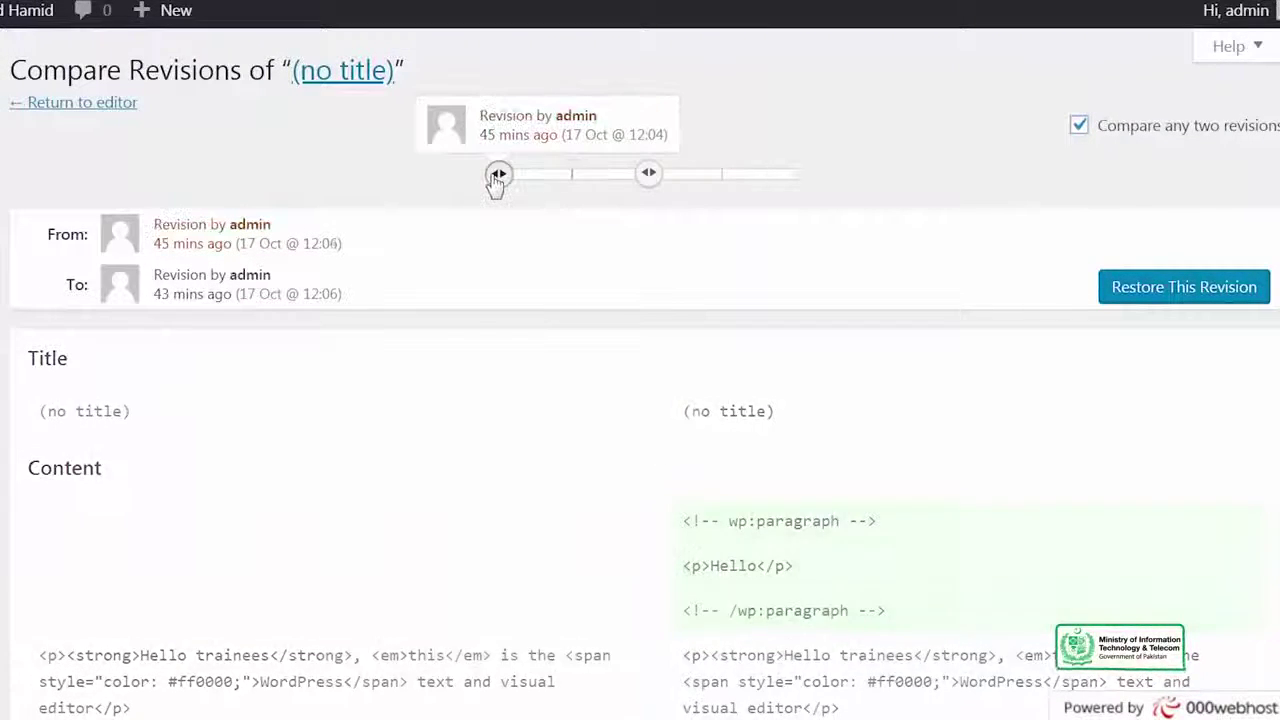
pyautogui.scroll(-5, 666, 289)
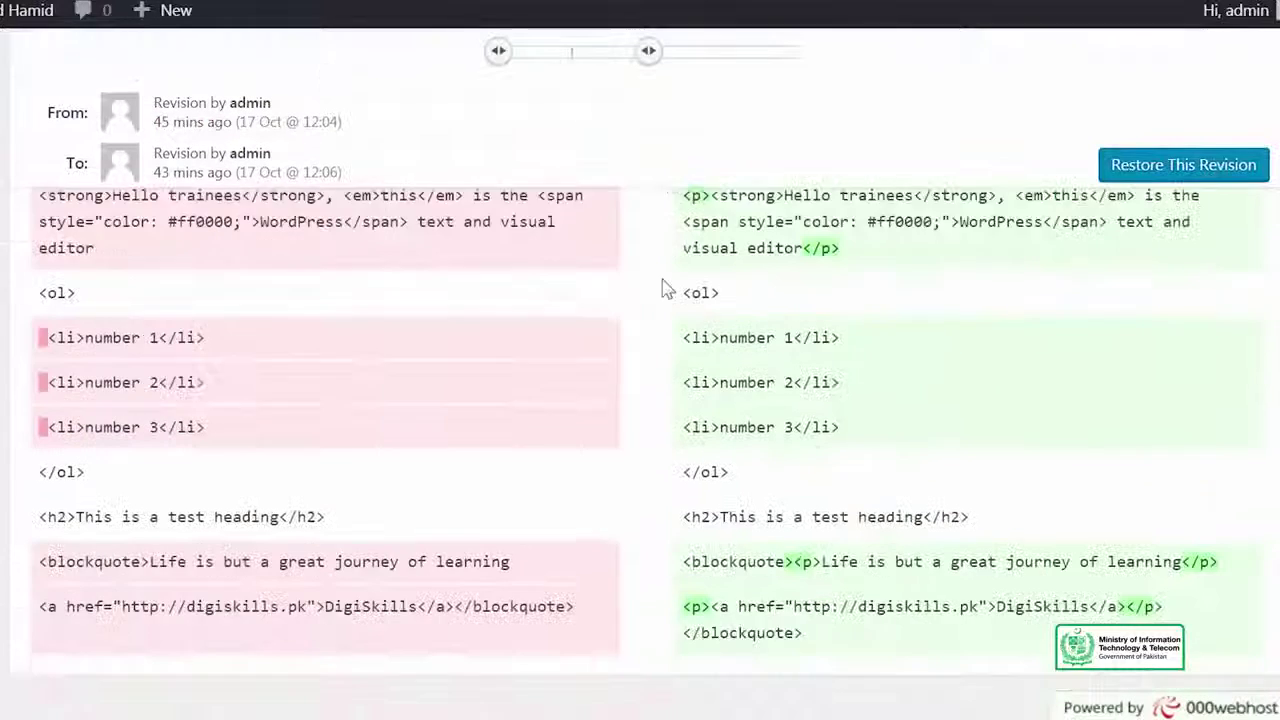
pyautogui.scroll(4, 612, 374)
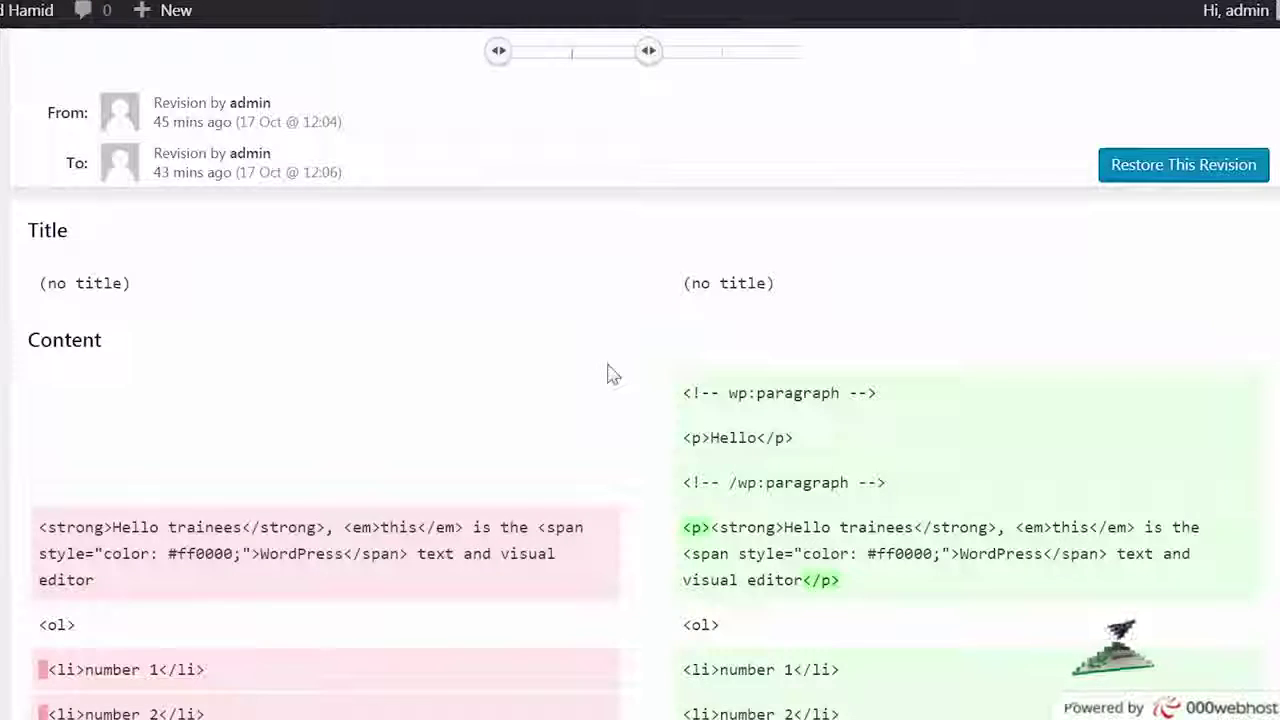
pyautogui.scroll(1, 606, 372)
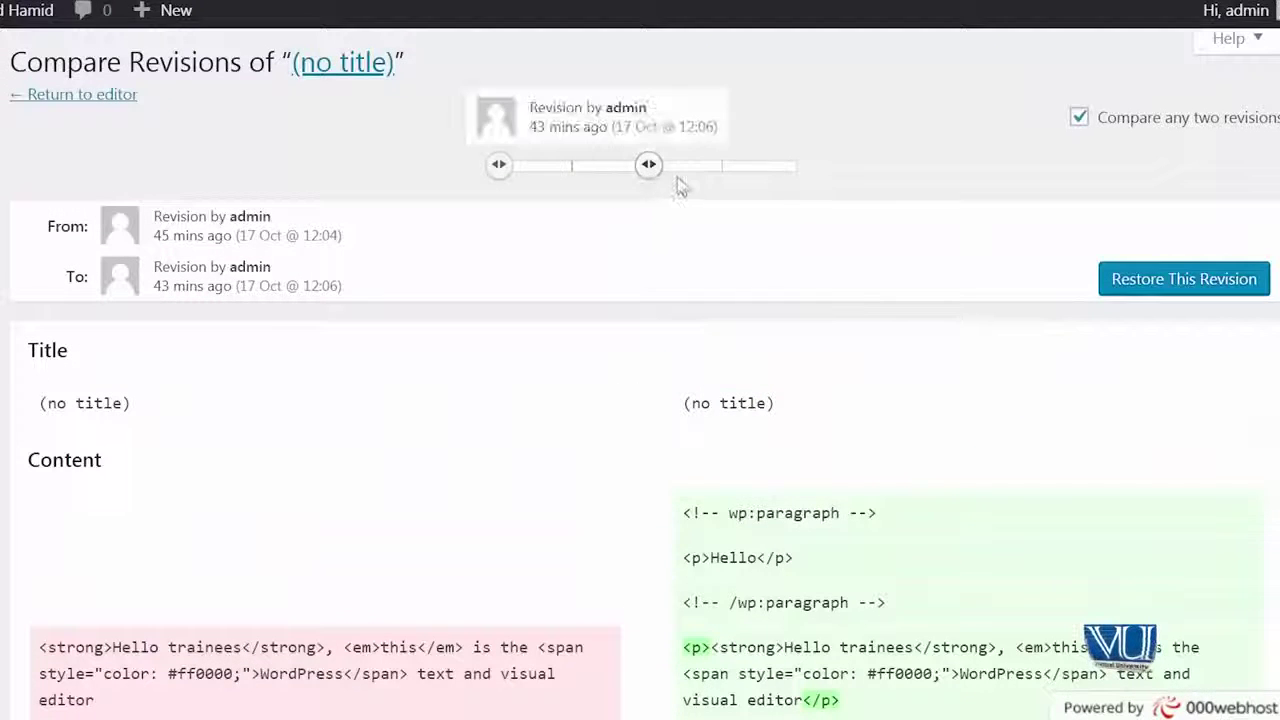
pyautogui.moveTo(648, 172); pyautogui.dragTo(708, 176)
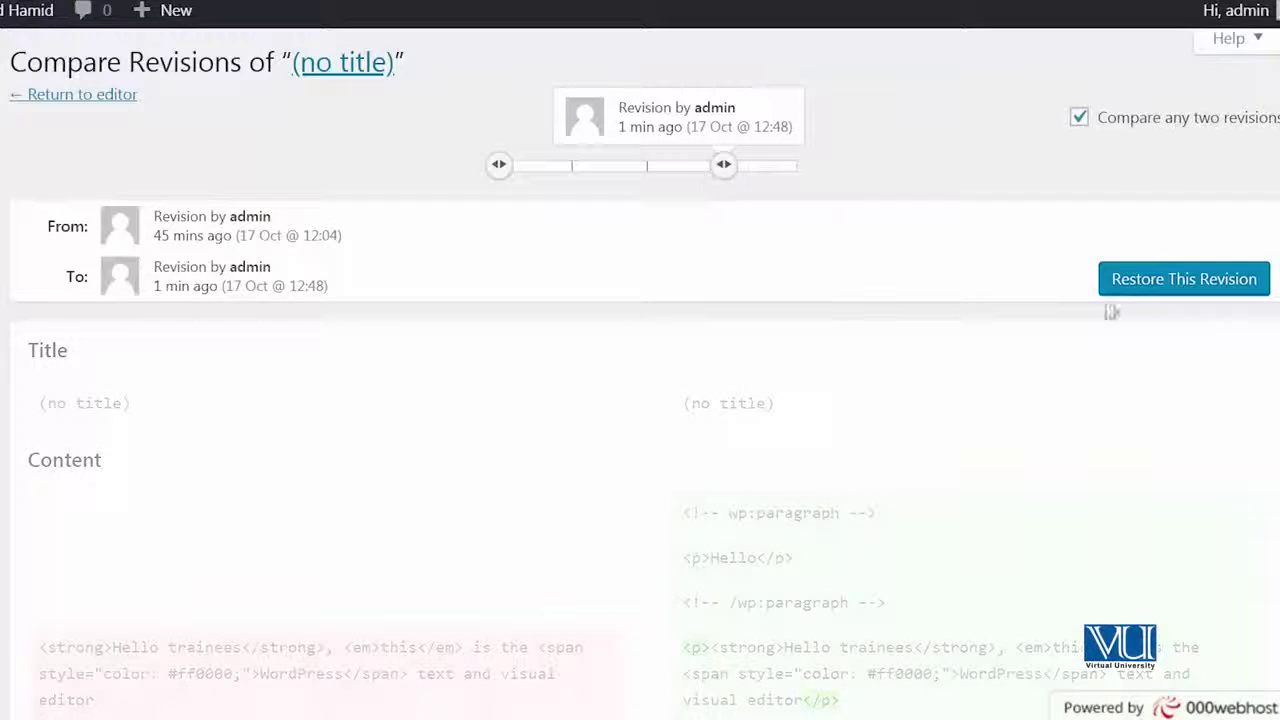
# Step: Turn off the two-revision comparison and restore the 17 Oct @ 12:06 autosave
pyautogui.click(1100, 122)
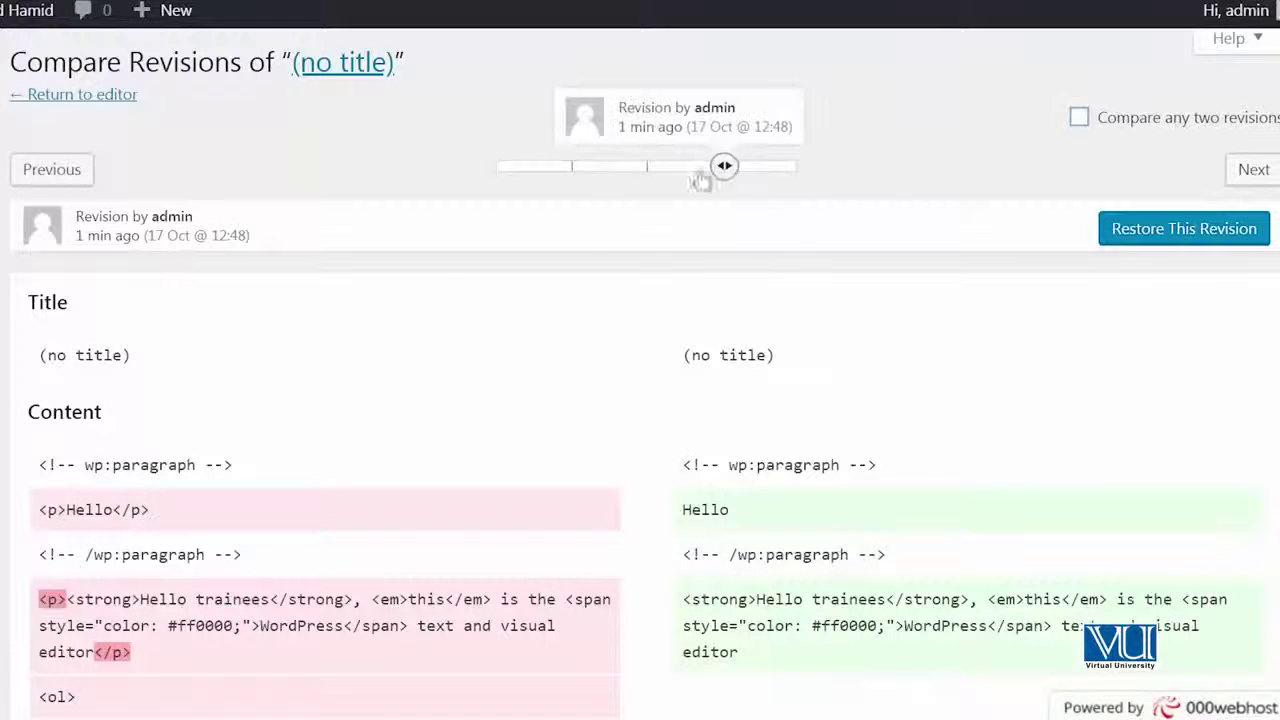
pyautogui.moveTo(712, 170); pyautogui.dragTo(572, 172)
pyautogui.click(1130, 229)
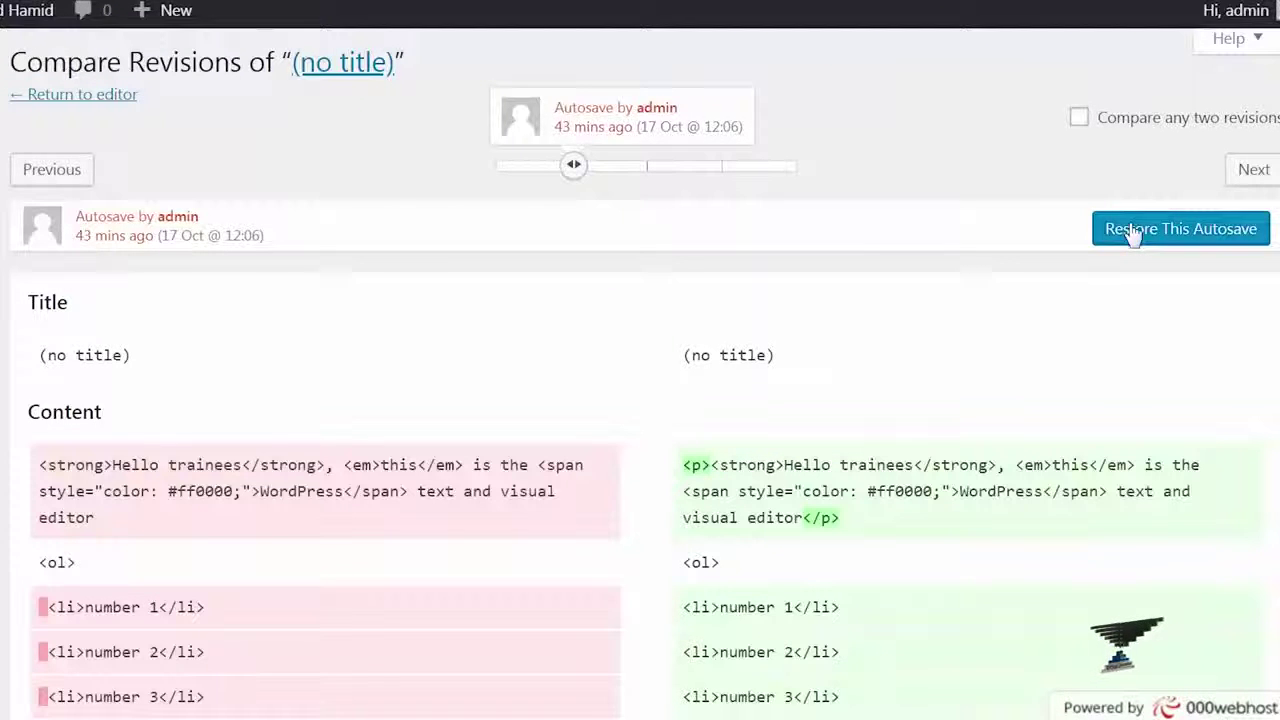